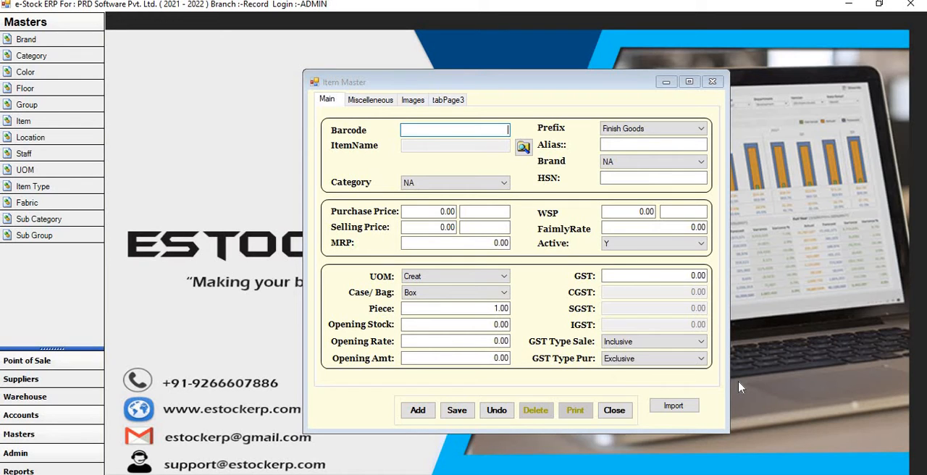
- Start a new item record with the barcode 123456789 and dismiss the message about the code
{"action": "left_click", "coordinate": [409, 416]}
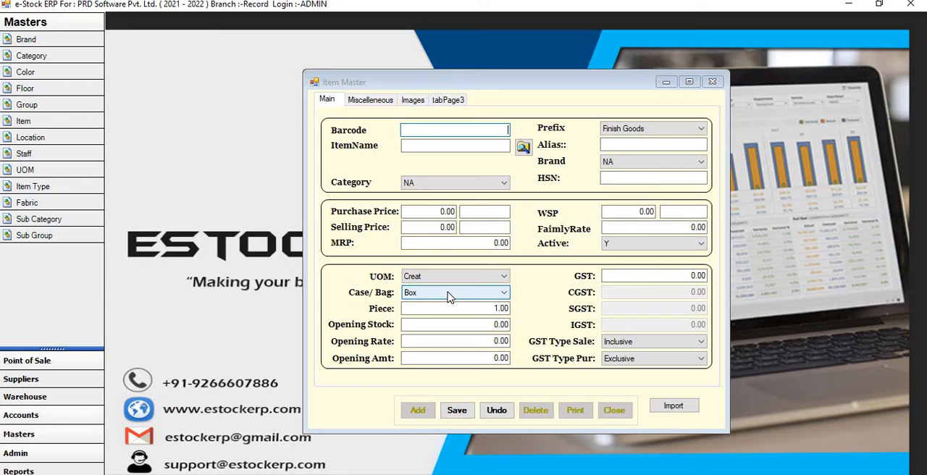
{"action": "type", "text": "123456789"}
{"action": "key", "text": "Return"}
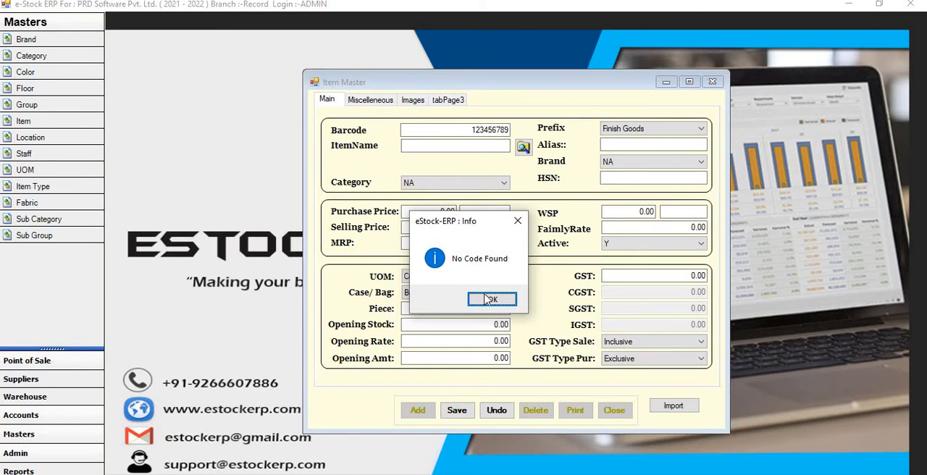
{"action": "left_click", "coordinate": [490, 302]}
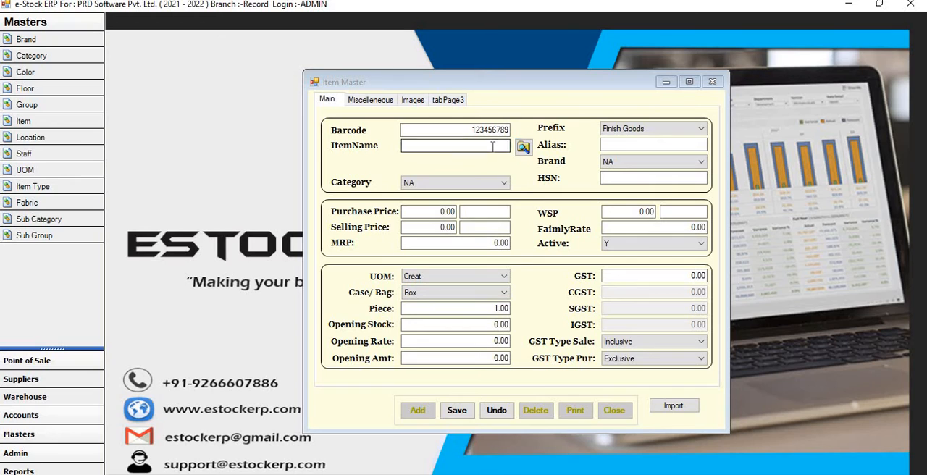
- Enter "Head & Sholder" as the name of the new item
{"action": "left_click", "coordinate": [492, 147]}
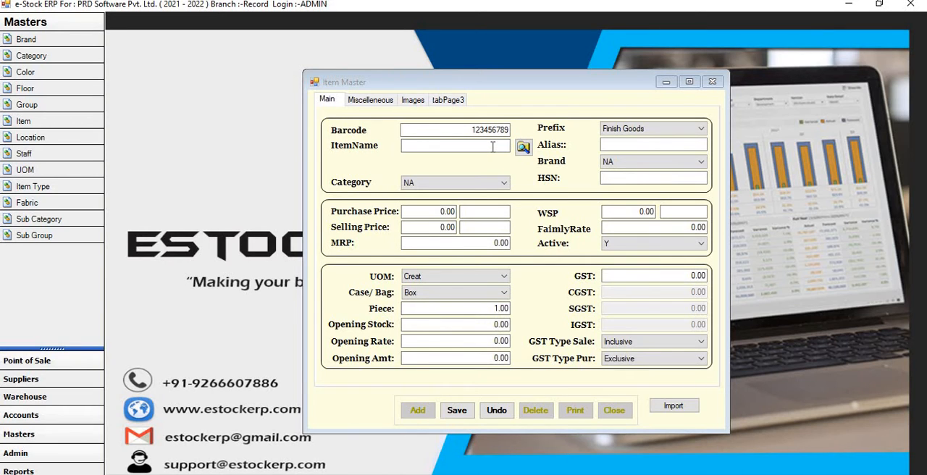
{"action": "type", "text": "Head & Sholder"}
{"action": "key", "text": "Return"}
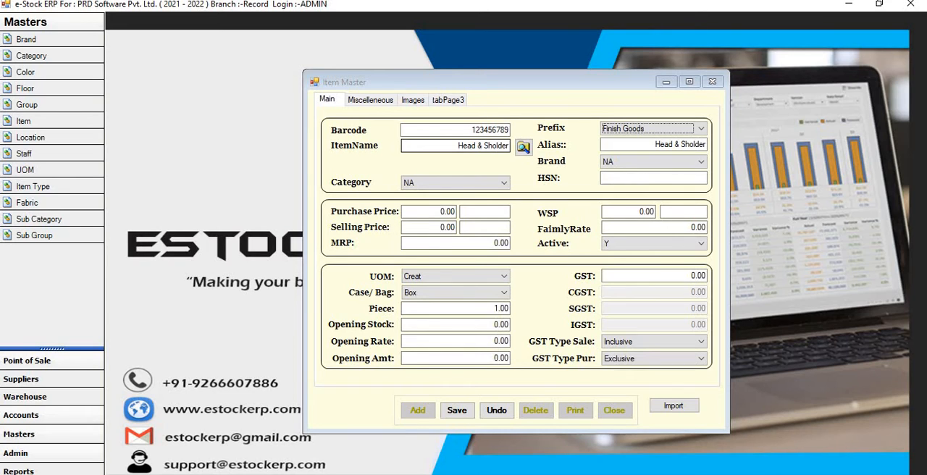
- Assign the item to the brand PNG and the category BEAUTY PRODUCTS
{"action": "key", "text": "Tab"}
{"action": "key", "text": "Tab"}
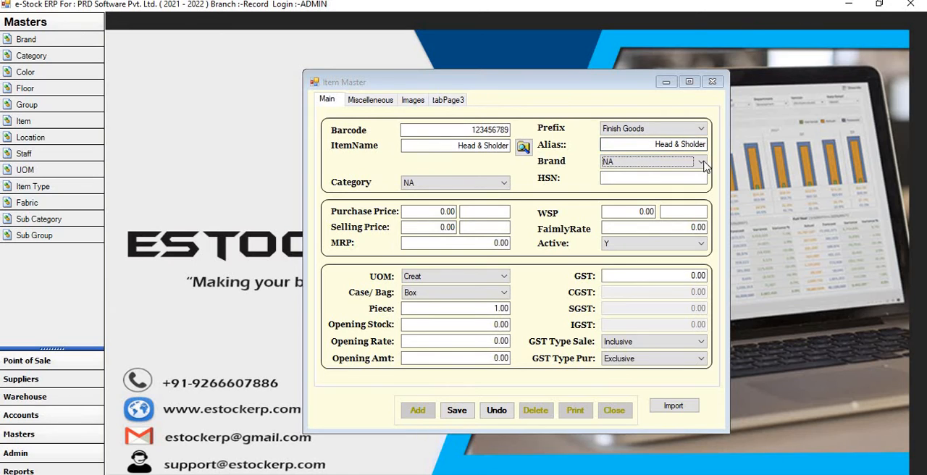
{"action": "left_click", "coordinate": [701, 163]}
{"action": "left_click", "coordinate": [684, 179]}
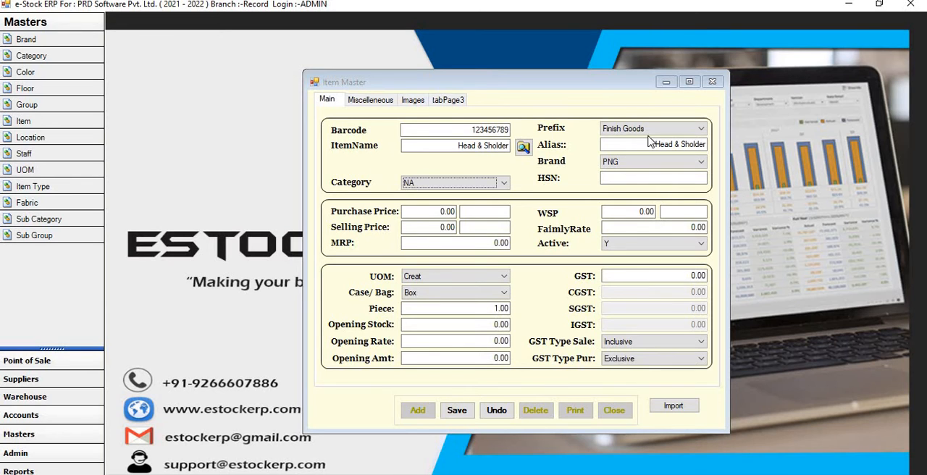
{"action": "left_click", "coordinate": [501, 186]}
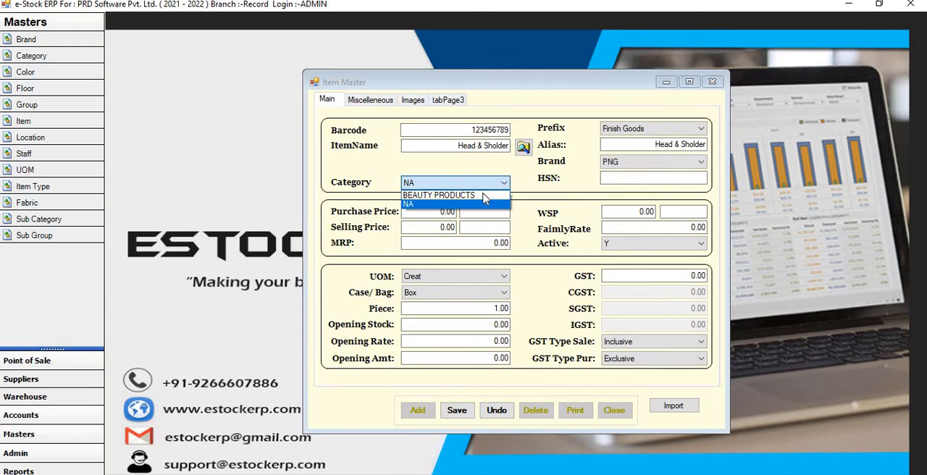
{"action": "left_click", "coordinate": [496, 194]}
{"action": "key", "text": "Tab"}
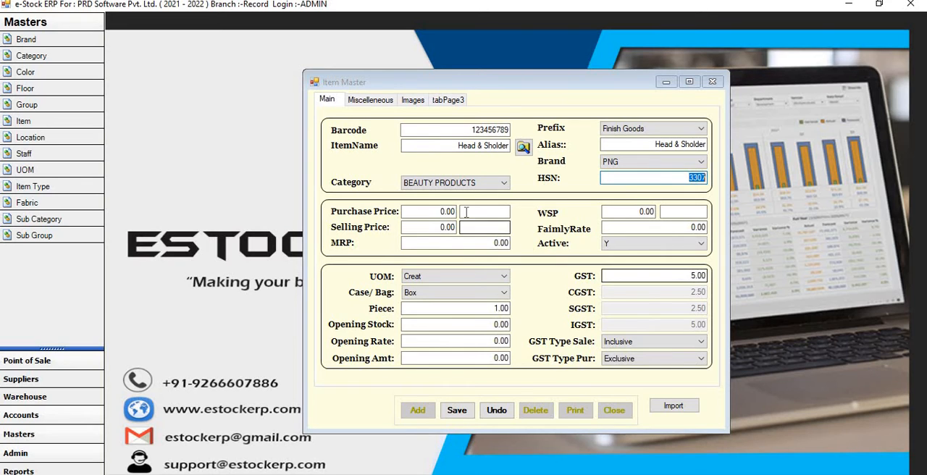
- Set the item's purchase price to 50.00, selling price to 75.00 and MRP to 80.00
{"action": "left_click", "coordinate": [441, 212]}
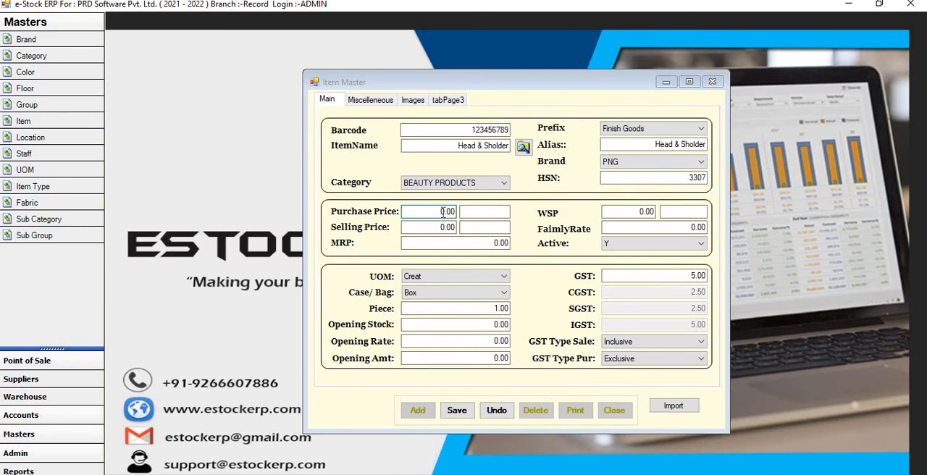
{"action": "type", "text": "5"}
{"action": "key", "text": "Tab"}
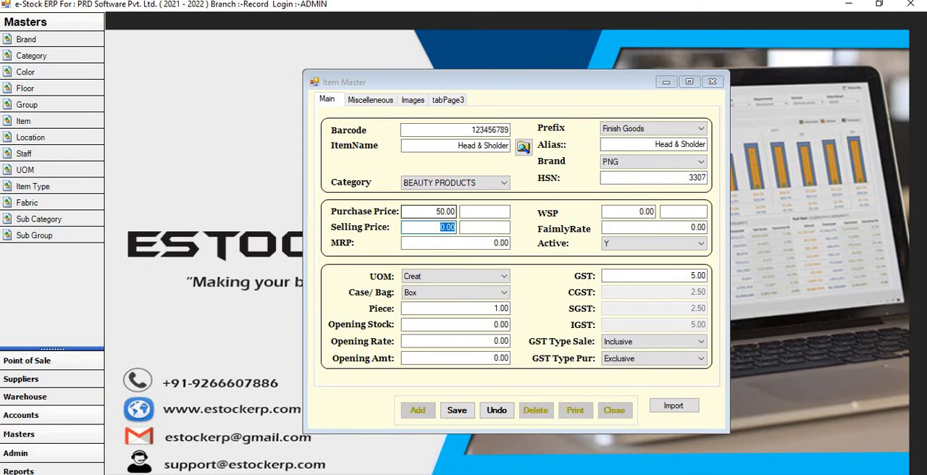
{"action": "type", "text": "75.00"}
{"action": "key", "text": "Tab"}
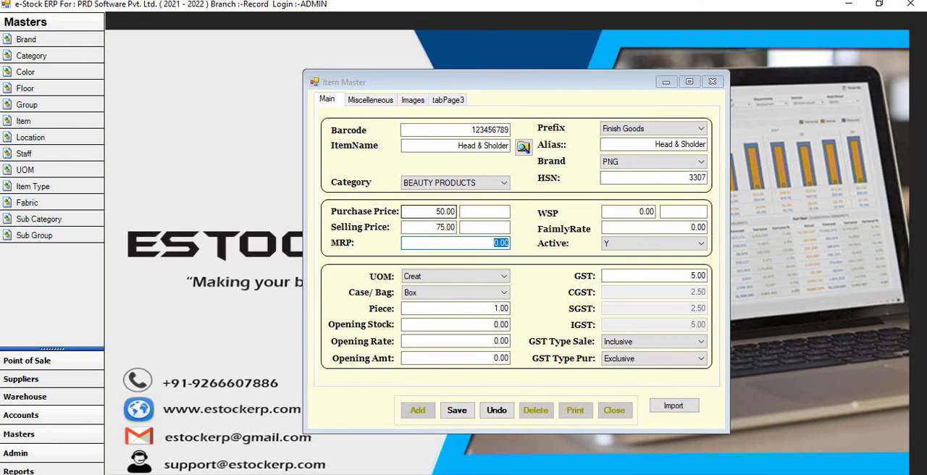
{"action": "type", "text": "80.00"}
{"action": "key", "text": "Tab"}
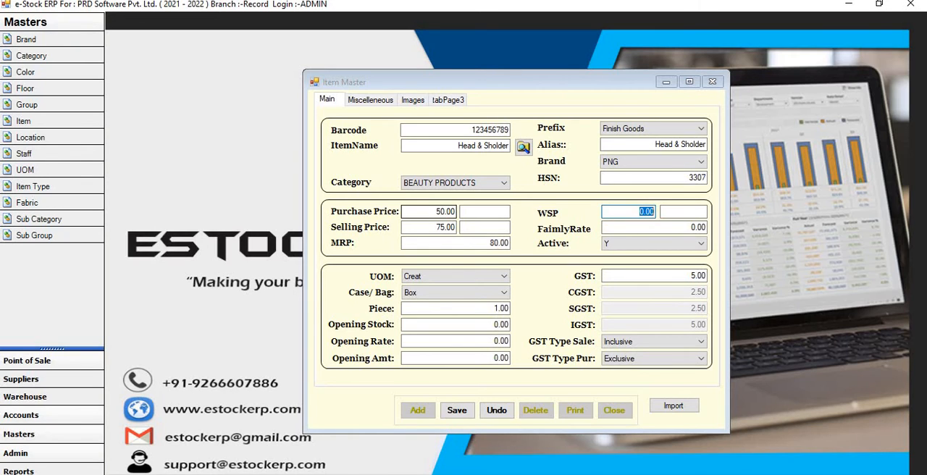
- Set the item's WSP to 65.00 and its family rate to 60.00
{"action": "type", "text": "65.00"}
{"action": "key", "text": "Tab"}
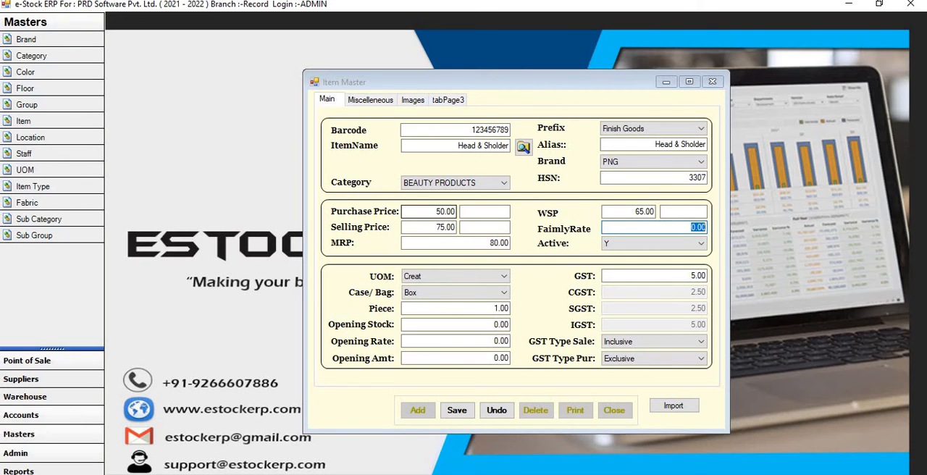
{"action": "type", "text": "60.00"}
{"action": "key", "text": "Tab"}
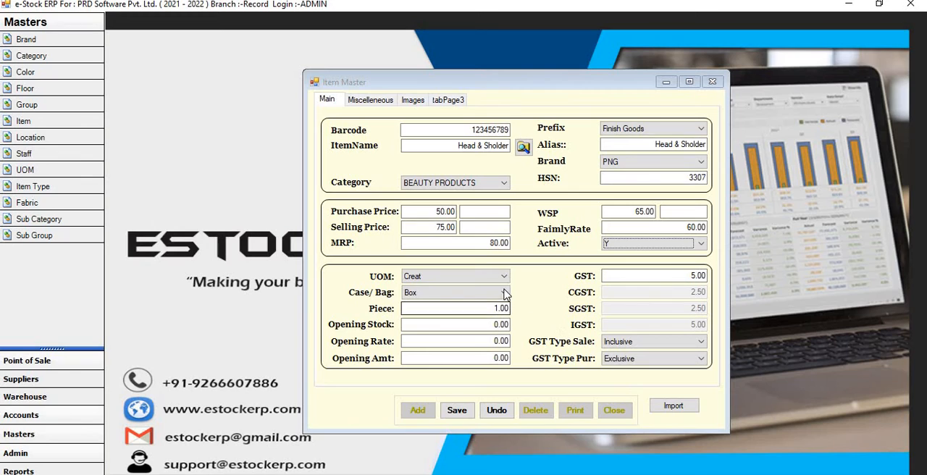
- Set the item's unit of measure to Liter and its case/bag packing to Case
{"action": "left_click", "coordinate": [504, 277]}
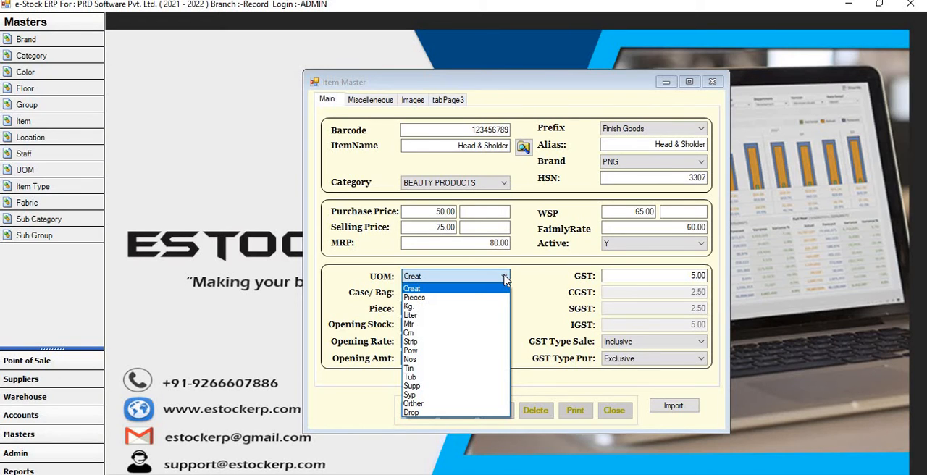
{"action": "left_click", "coordinate": [422, 316]}
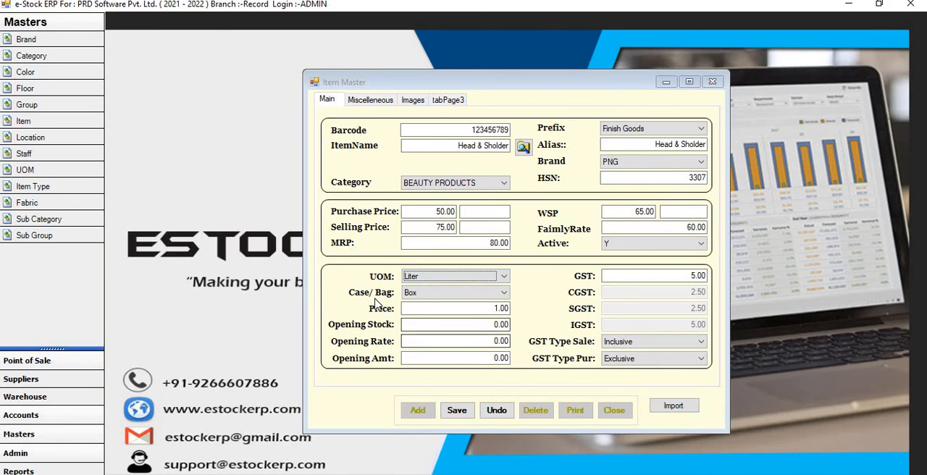
{"action": "left_click", "coordinate": [505, 294]}
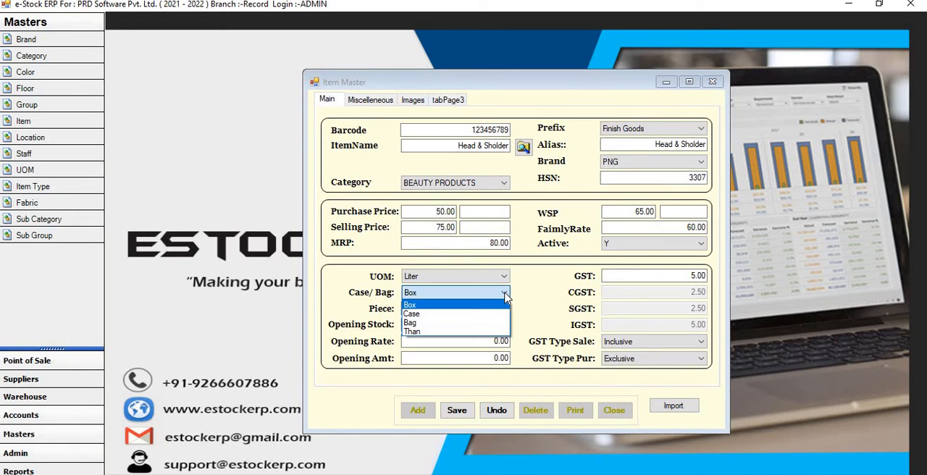
{"action": "left_click", "coordinate": [460, 314]}
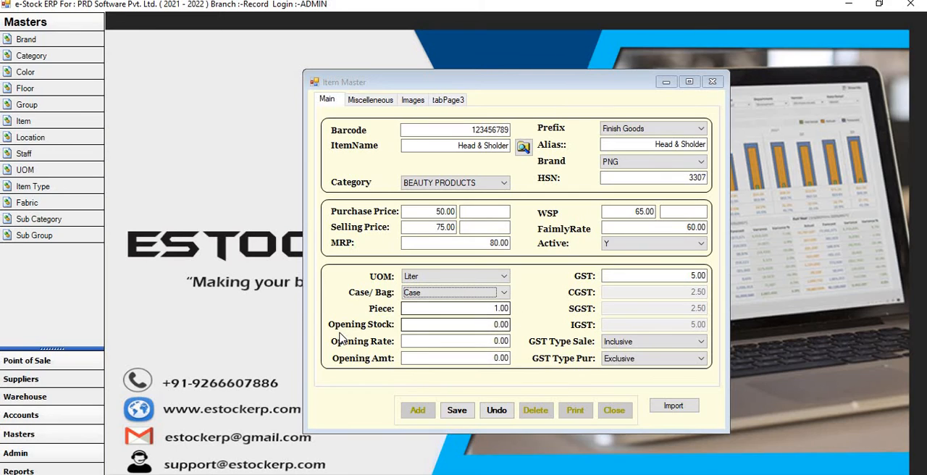
- Set the item's opening stock to 50.00
{"action": "left_click", "coordinate": [504, 325]}
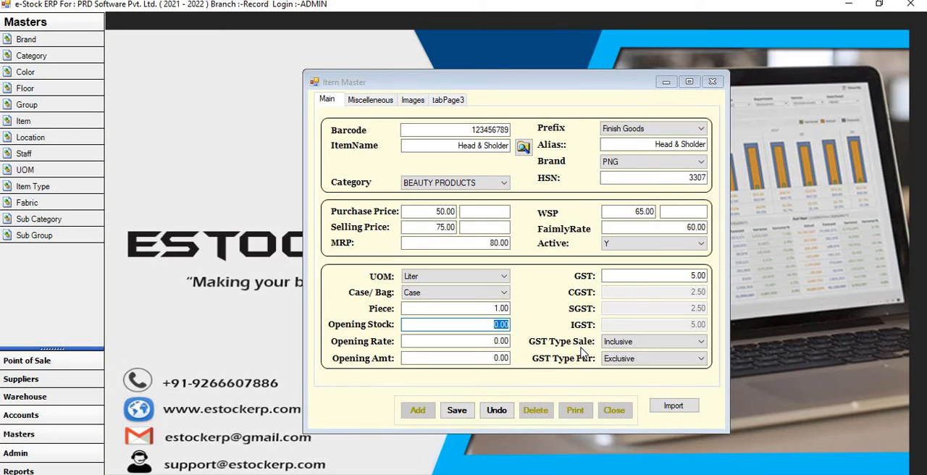
{"action": "type", "text": "50.00"}
{"action": "key", "text": "Tab"}
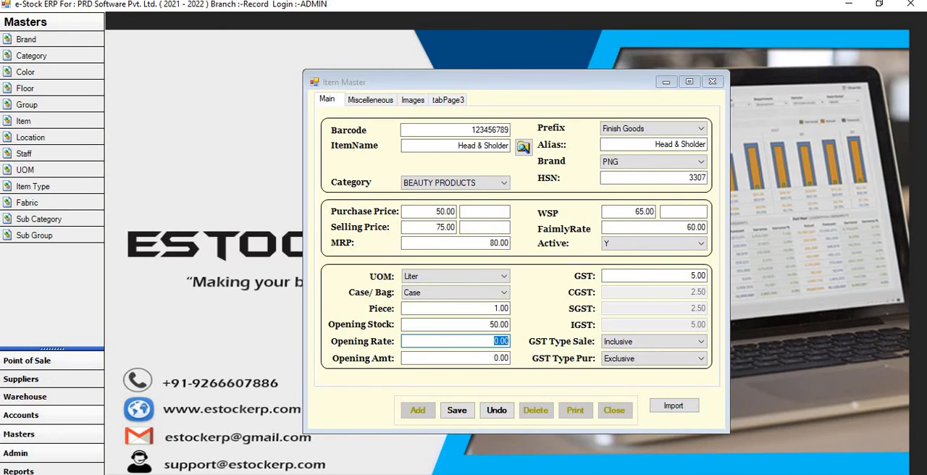
- Set the opening rate to 50.00 and choose Inclusive as the GST type for sales
{"action": "type", "text": "5."}
{"action": "key", "text": "BackSpace"}
{"action": "type", "text": "50.00"}
{"action": "key", "text": "Tab"}
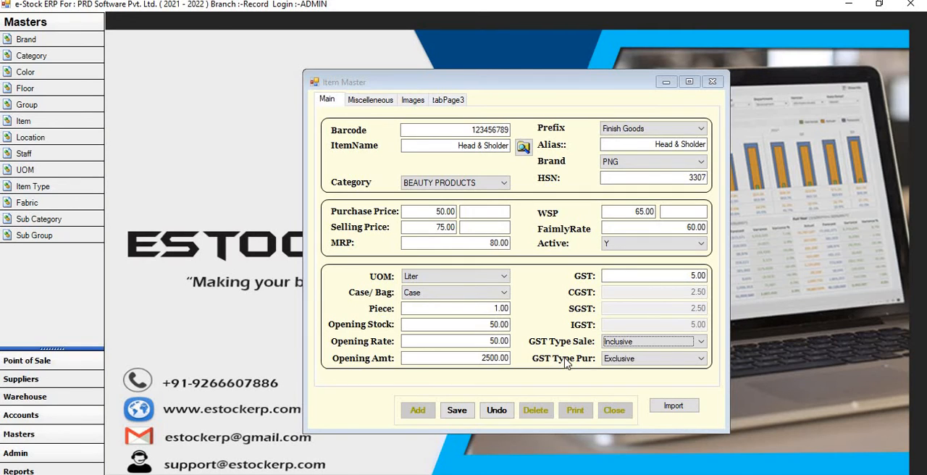
{"action": "left_click", "coordinate": [701, 343]}
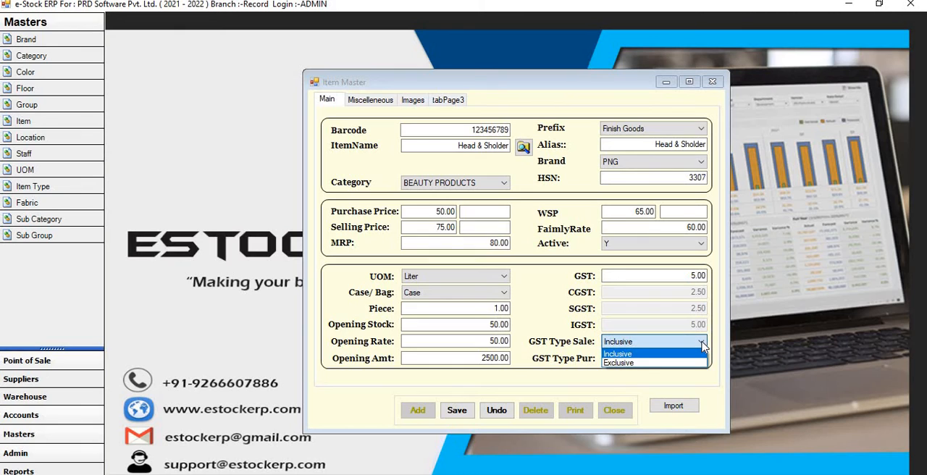
{"action": "left_click", "coordinate": [699, 353]}
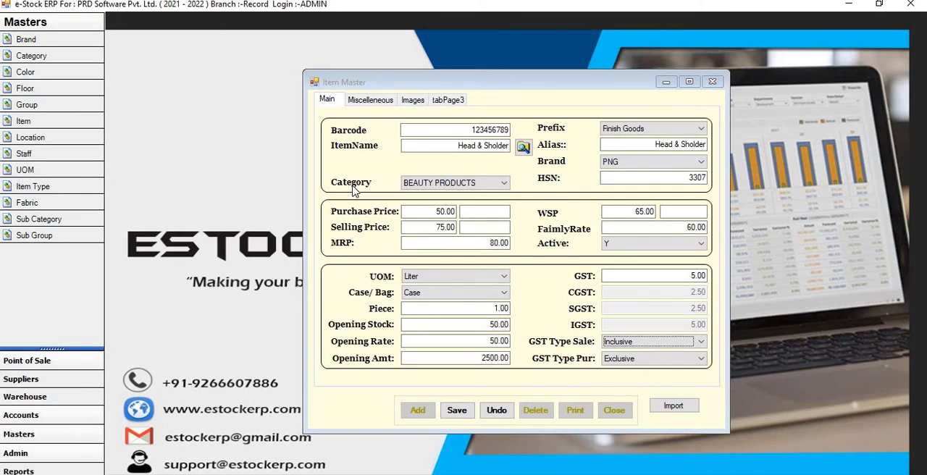
- Enable size-wise tracking in the item's miscellaneous details and enter 100 ML as the size
{"action": "left_click", "coordinate": [374, 103]}
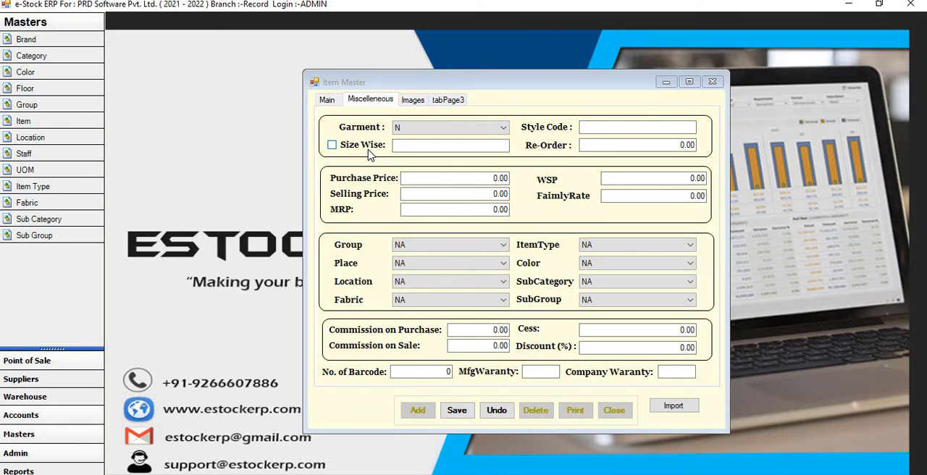
{"action": "left_click", "coordinate": [331, 147]}
{"action": "left_click", "coordinate": [476, 149]}
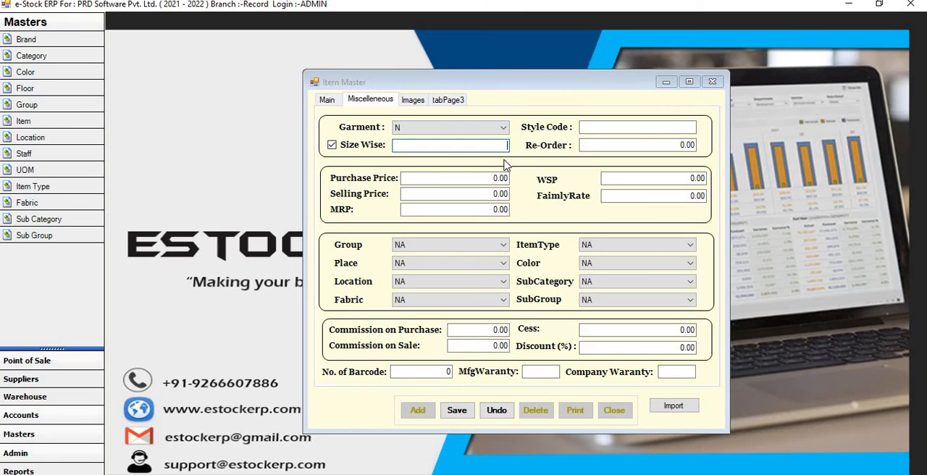
{"action": "type", "text": "100 ML"}
{"action": "key", "text": "Tab"}
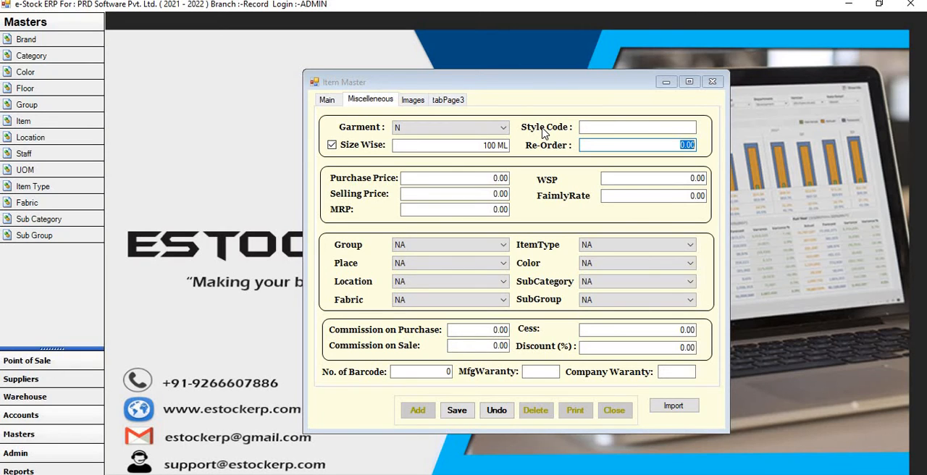
- Set the item's re-order level to 5, leaving the style code empty
{"action": "left_click", "coordinate": [672, 130]}
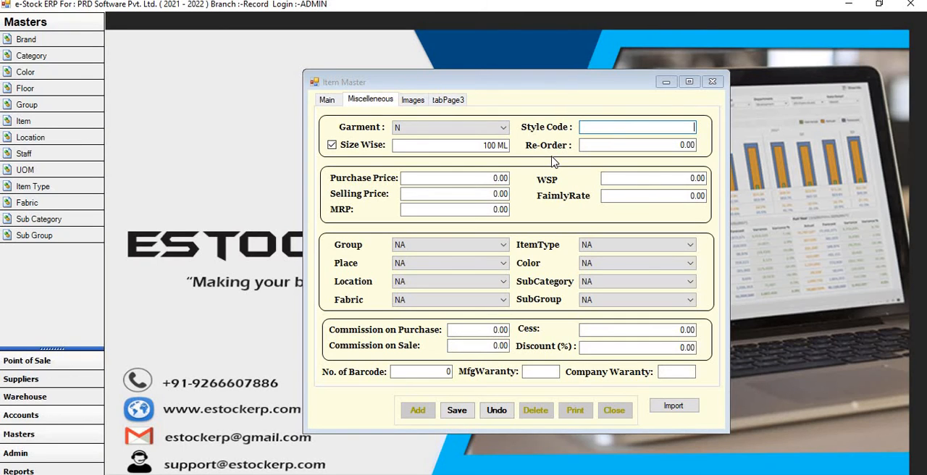
{"action": "left_click", "coordinate": [693, 145]}
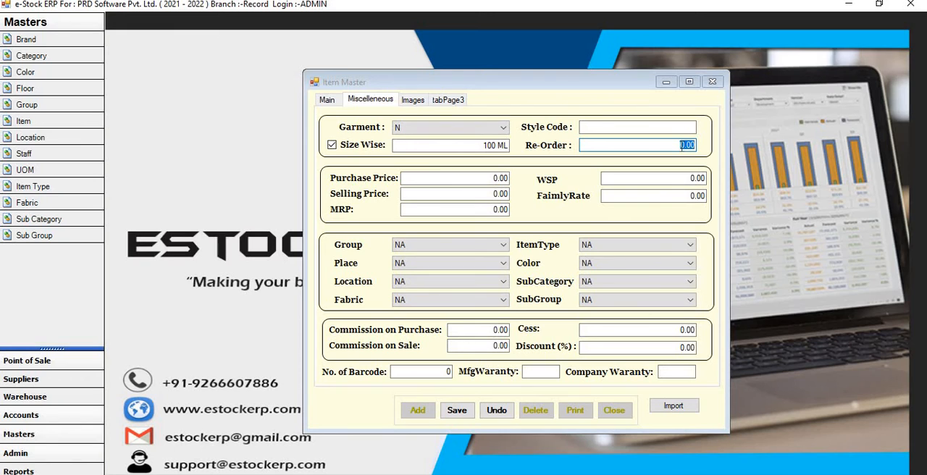
{"action": "type", "text": "5"}
{"action": "key", "text": "Return"}
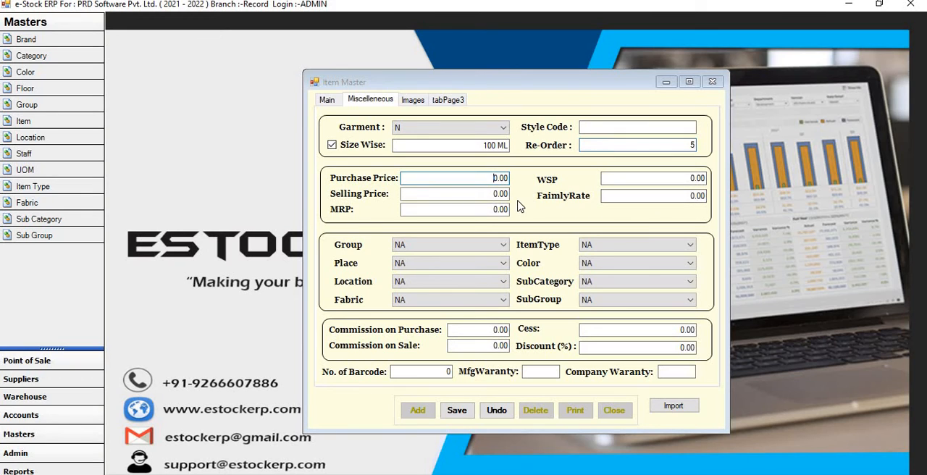
{"action": "left_click", "coordinate": [324, 100]}
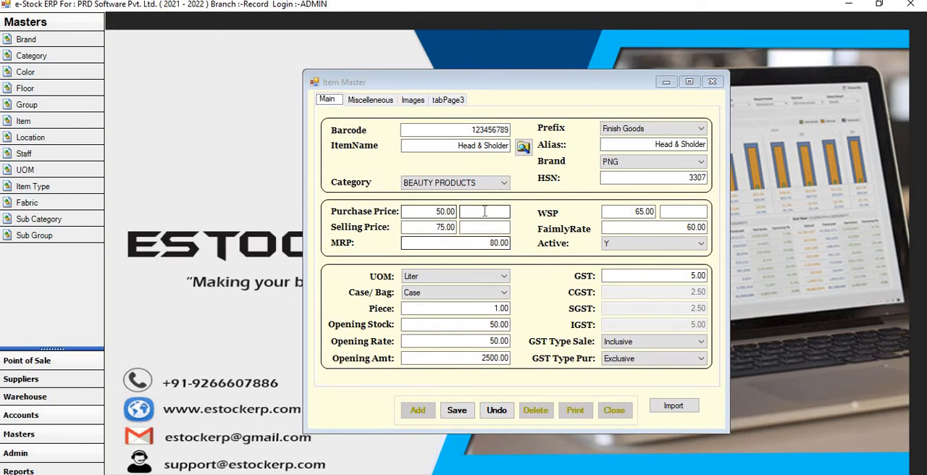
{"action": "left_click", "coordinate": [368, 102]}
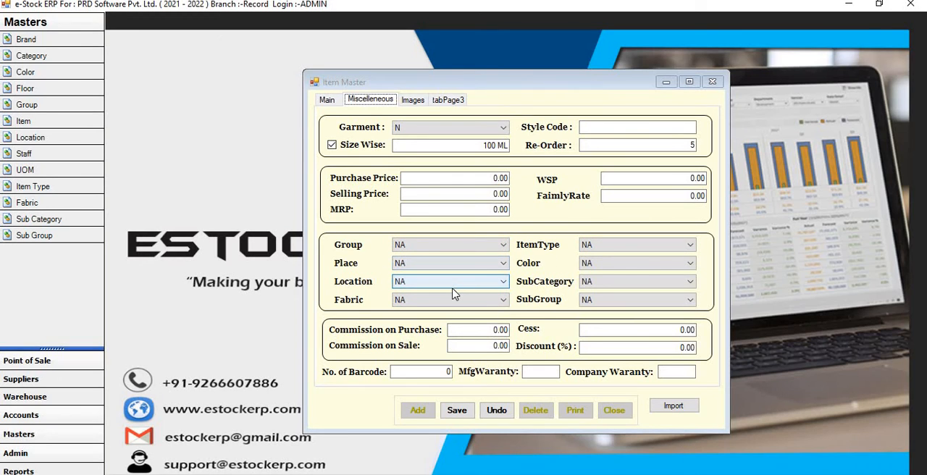
{"action": "left_click", "coordinate": [494, 247]}
{"action": "left_click", "coordinate": [495, 248]}
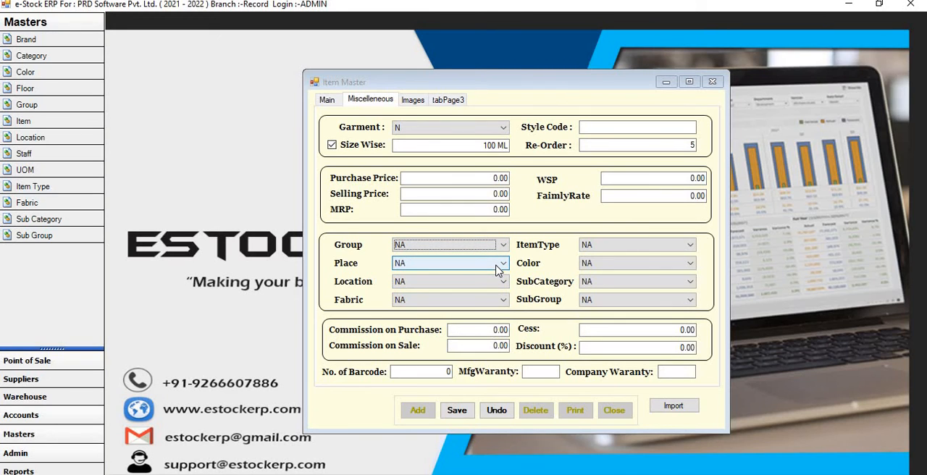
- Set the item's place to 1st floor and its location to A-RAC1 in the miscellaneous details
{"action": "left_click", "coordinate": [497, 265]}
{"action": "left_click", "coordinate": [470, 283]}
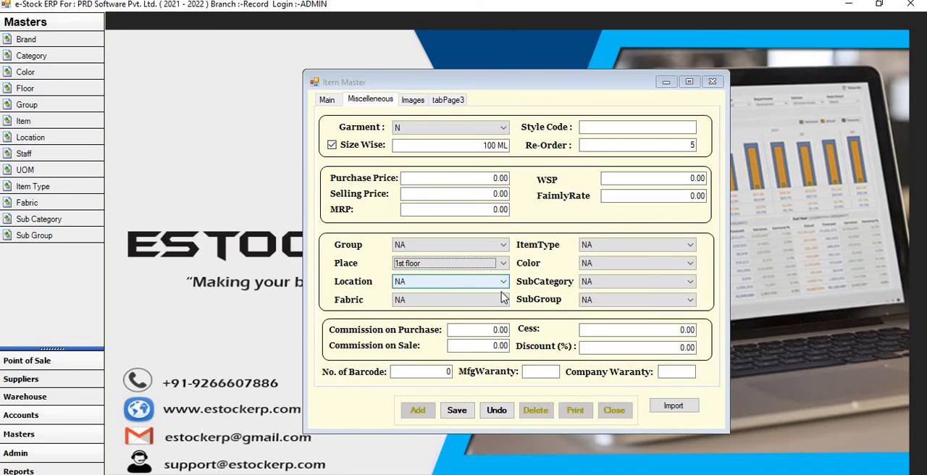
{"action": "left_click", "coordinate": [505, 282]}
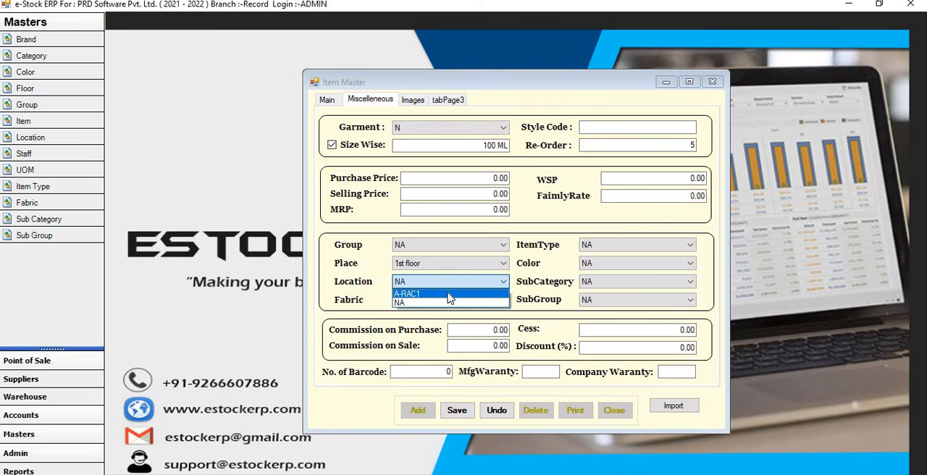
{"action": "left_click", "coordinate": [449, 295]}
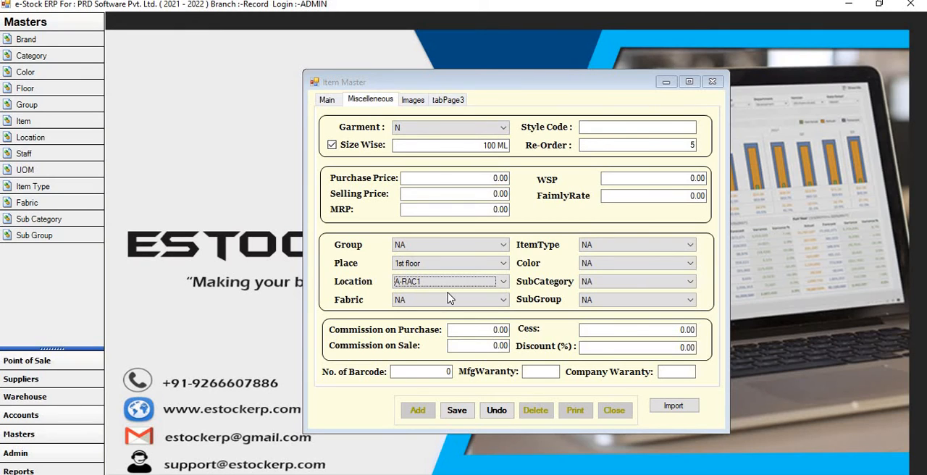
- Check the Fabric and Color choices and the purchase commission and discount fields without changing them
{"action": "left_click", "coordinate": [496, 300]}
{"action": "left_click", "coordinate": [678, 262]}
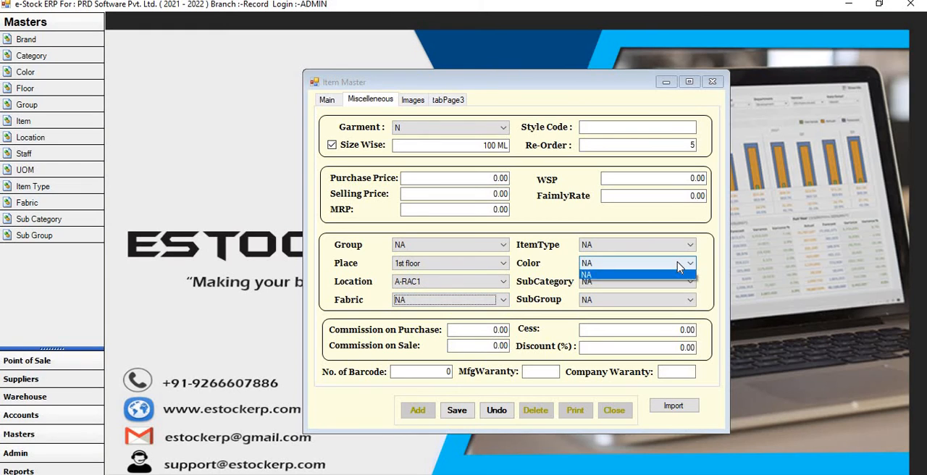
{"action": "left_click", "coordinate": [655, 240]}
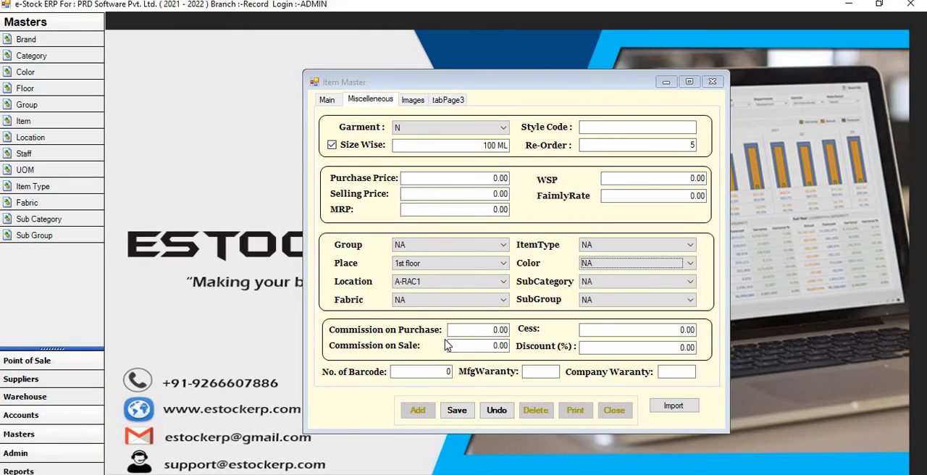
{"action": "left_click", "coordinate": [482, 329]}
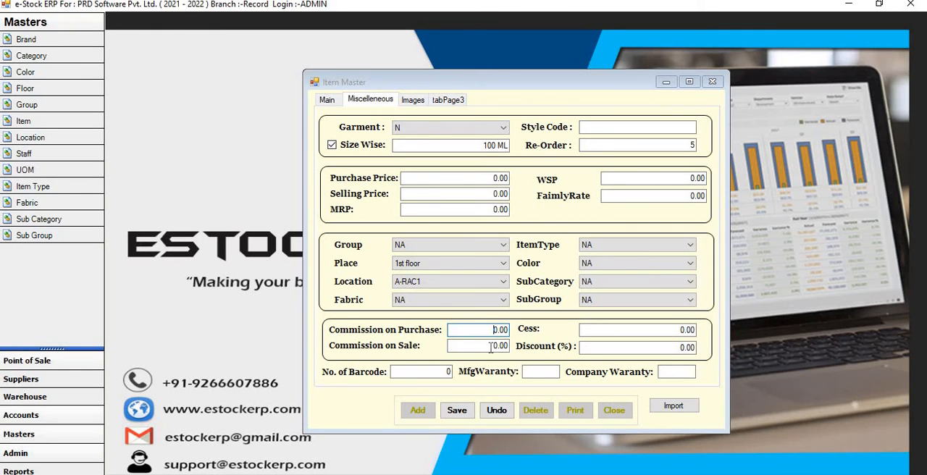
{"action": "left_click", "coordinate": [681, 347]}
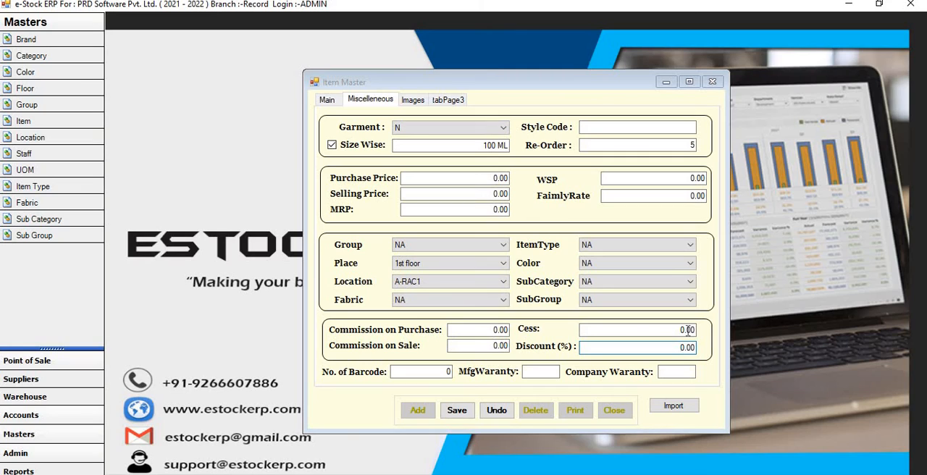
{"action": "left_click", "coordinate": [446, 371]}
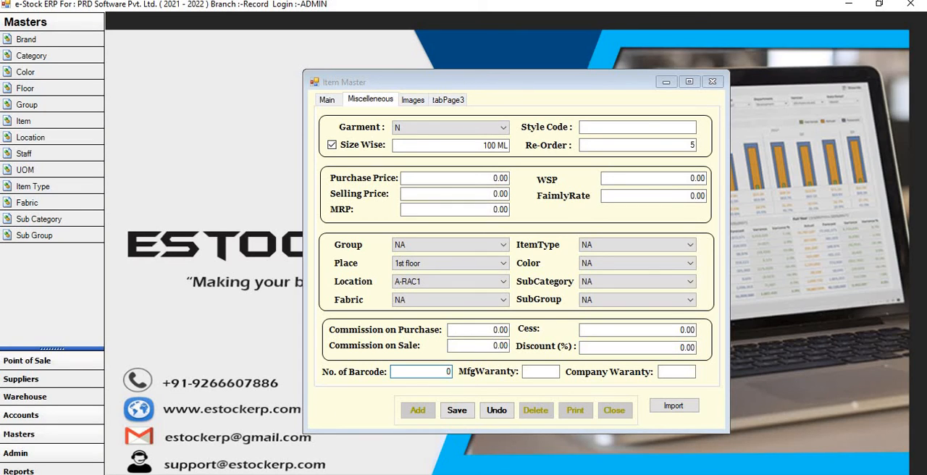
{"action": "type", "text": "500"}
{"action": "key", "text": "BackSpace"}
{"action": "key", "text": "BackSpace"}
- View the item's image options and open the picture file browser, closing it without choosing a file
{"action": "left_click", "coordinate": [415, 100]}
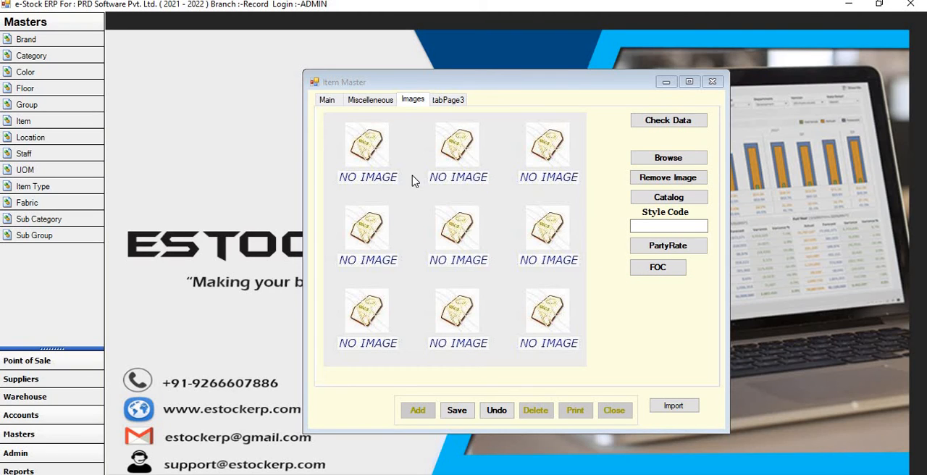
{"action": "left_click", "coordinate": [693, 158]}
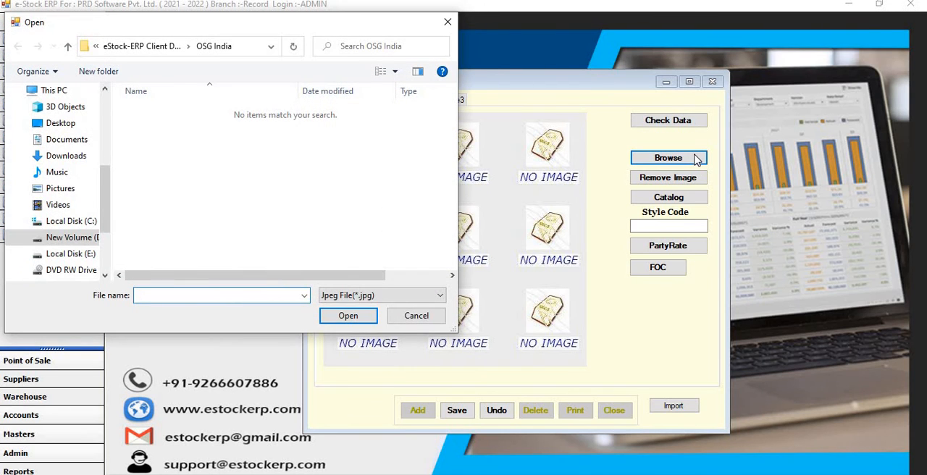
{"action": "left_click", "coordinate": [448, 23]}
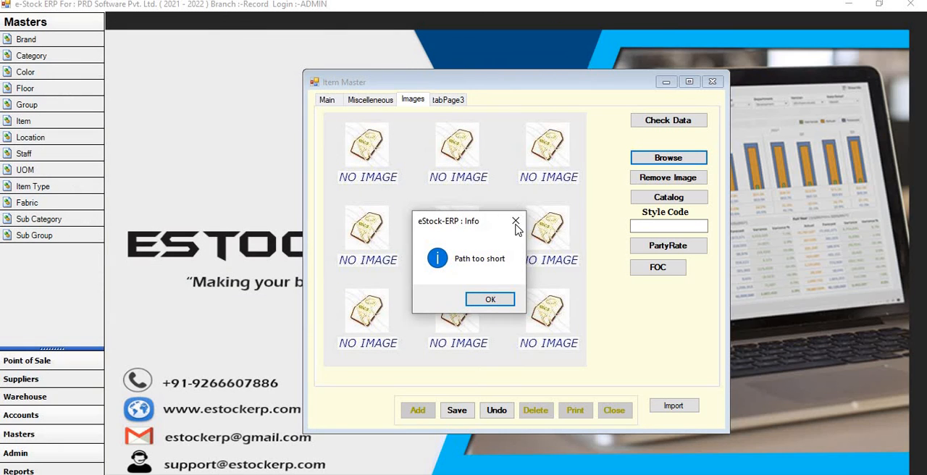
{"action": "left_click", "coordinate": [516, 220]}
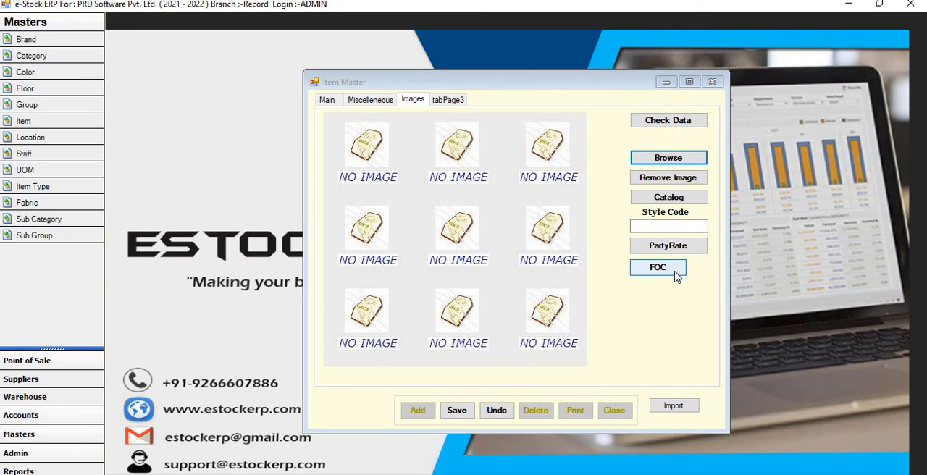
- Examine the FOC Discount form's main and free item barcode fields and Active options, and close it without adding anything
{"action": "left_click", "coordinate": [676, 274]}
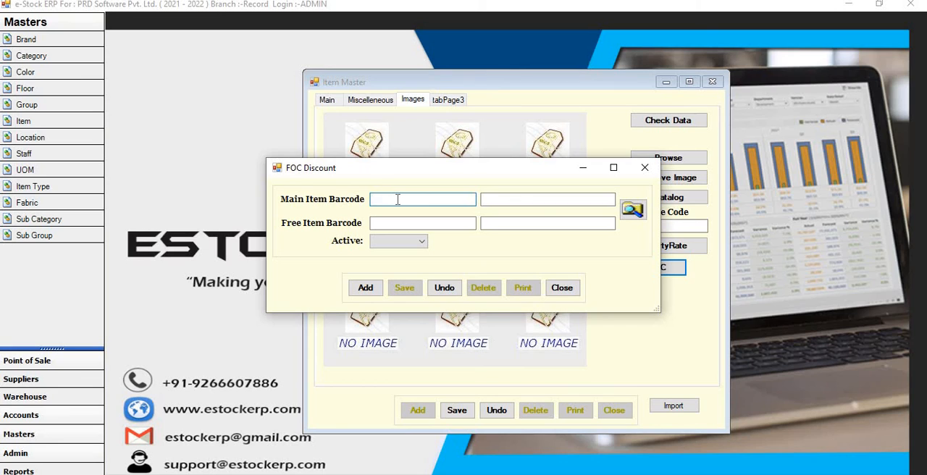
{"action": "left_click", "coordinate": [407, 223]}
{"action": "left_click", "coordinate": [422, 245]}
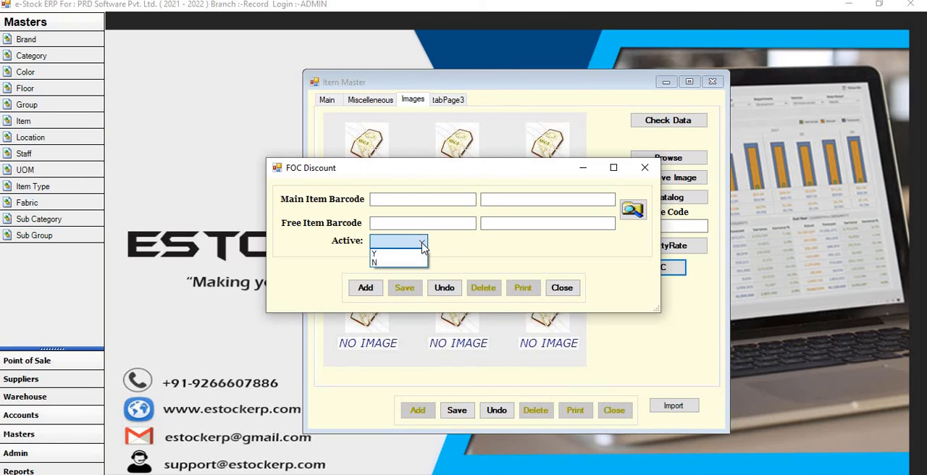
{"action": "left_click", "coordinate": [425, 243]}
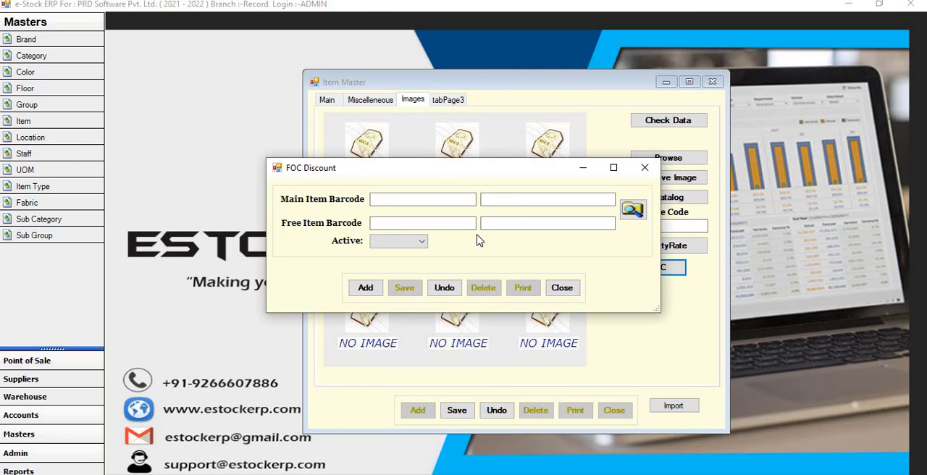
{"action": "left_click", "coordinate": [645, 167]}
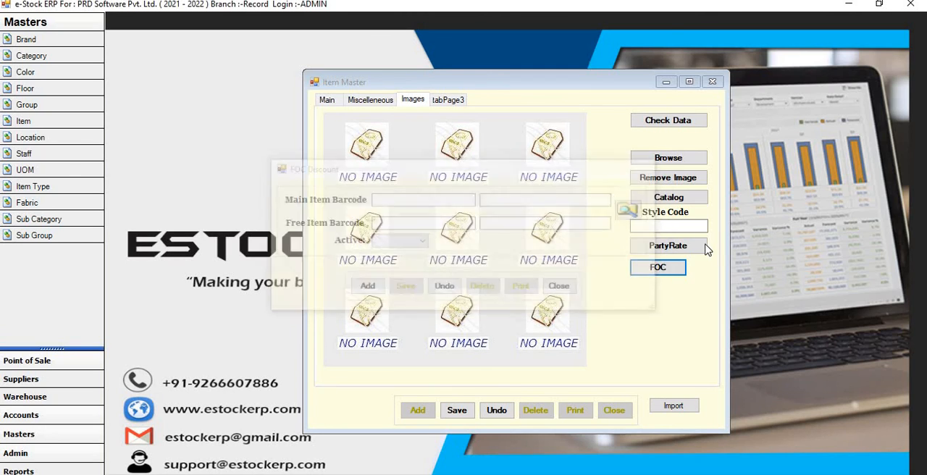
- Save the Head & Sholder item record from its main details
{"action": "left_click", "coordinate": [326, 101]}
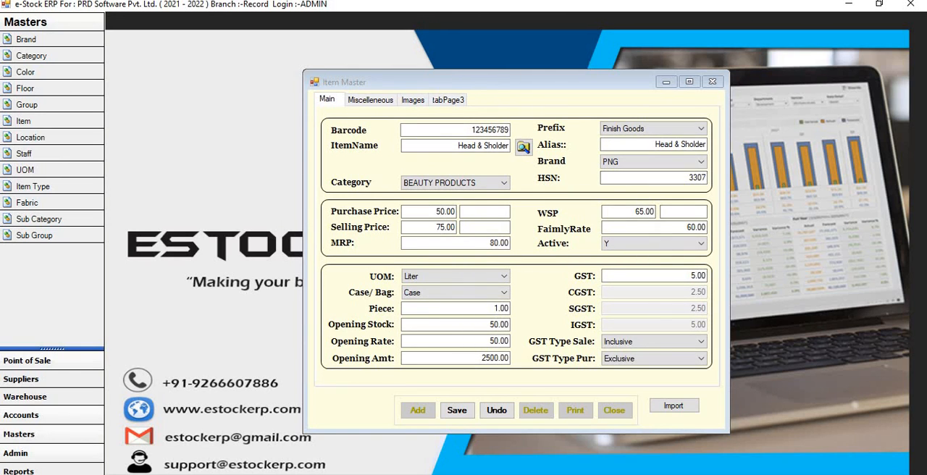
{"action": "left_click", "coordinate": [457, 411]}
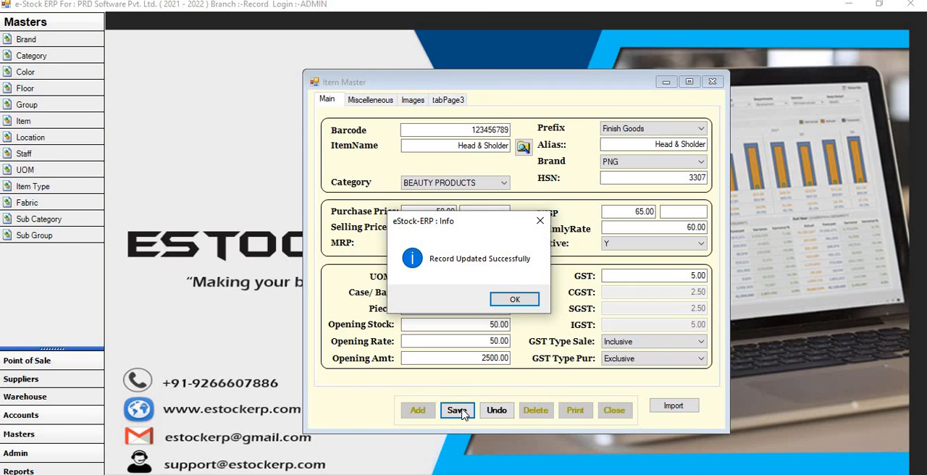
{"action": "left_click", "coordinate": [525, 305]}
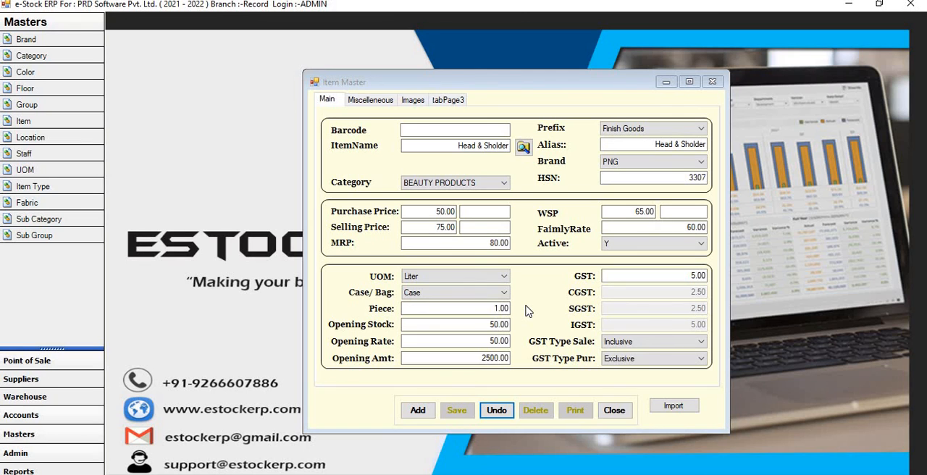
- Review the saved item's main and miscellaneous details, including the size-wise field
{"action": "left_click", "coordinate": [375, 103]}
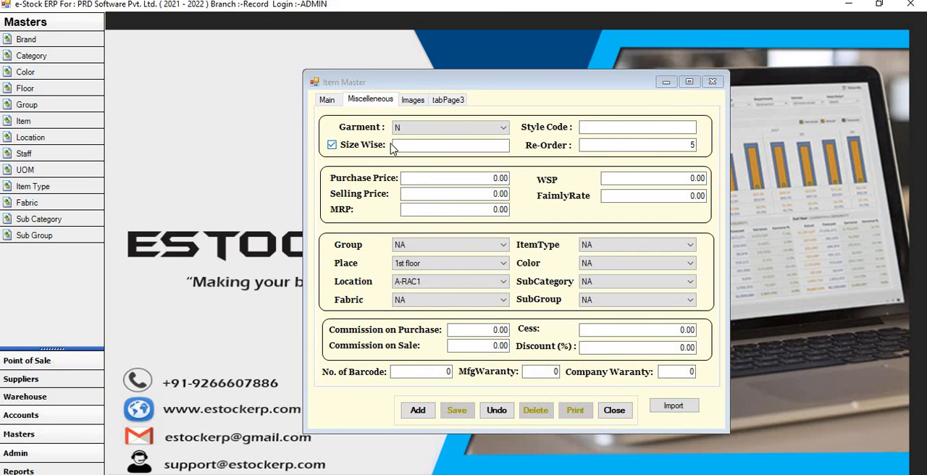
{"action": "left_click", "coordinate": [326, 100]}
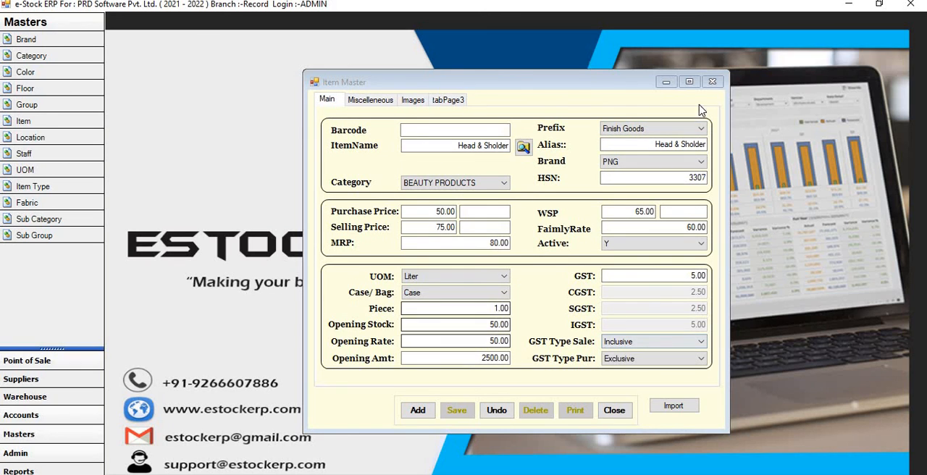
{"action": "left_click", "coordinate": [476, 148]}
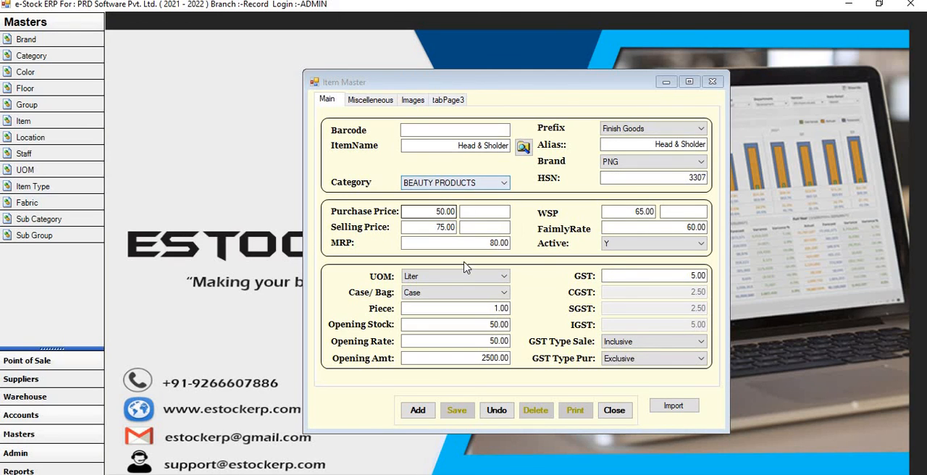
{"action": "left_click", "coordinate": [377, 100]}
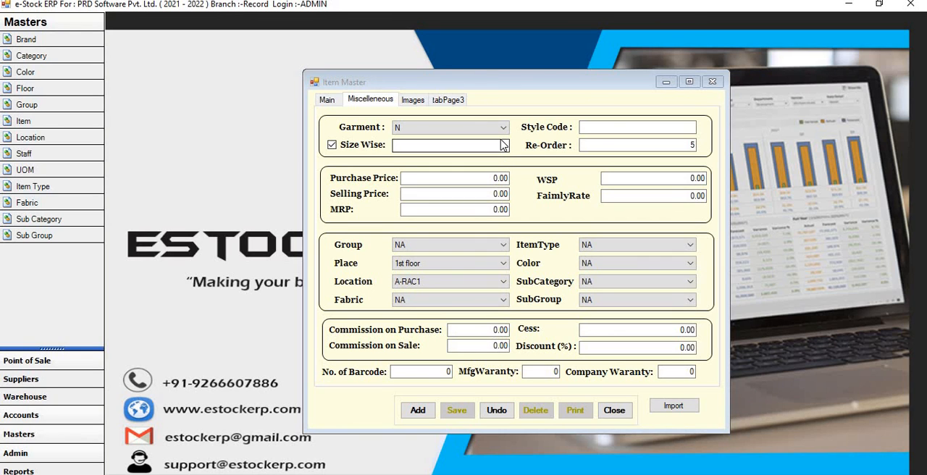
{"action": "left_click", "coordinate": [327, 98]}
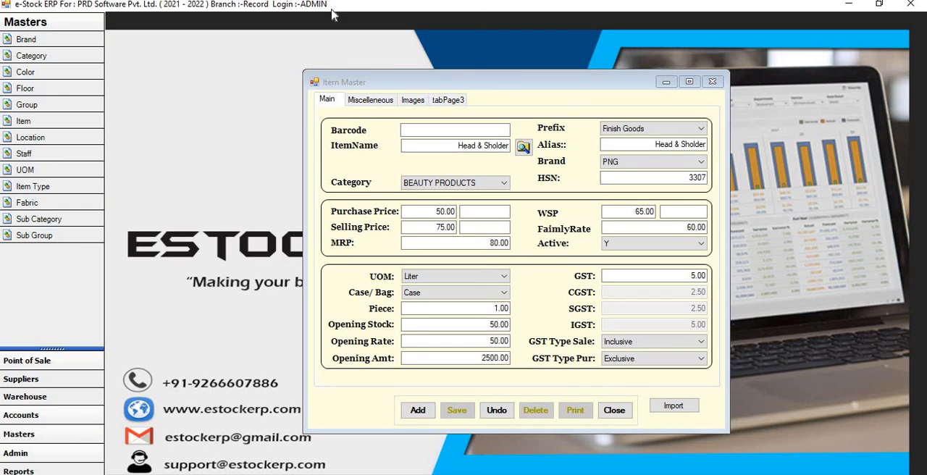
{"action": "left_click", "coordinate": [370, 101]}
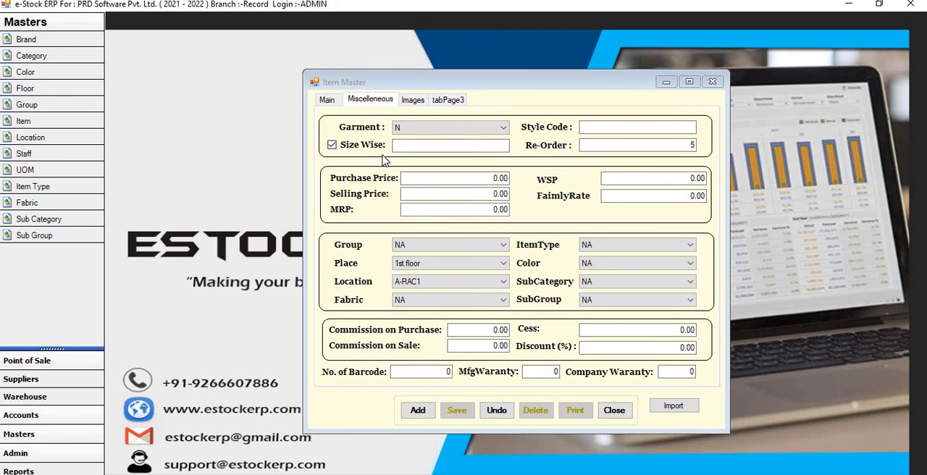
{"action": "left_click", "coordinate": [327, 100]}
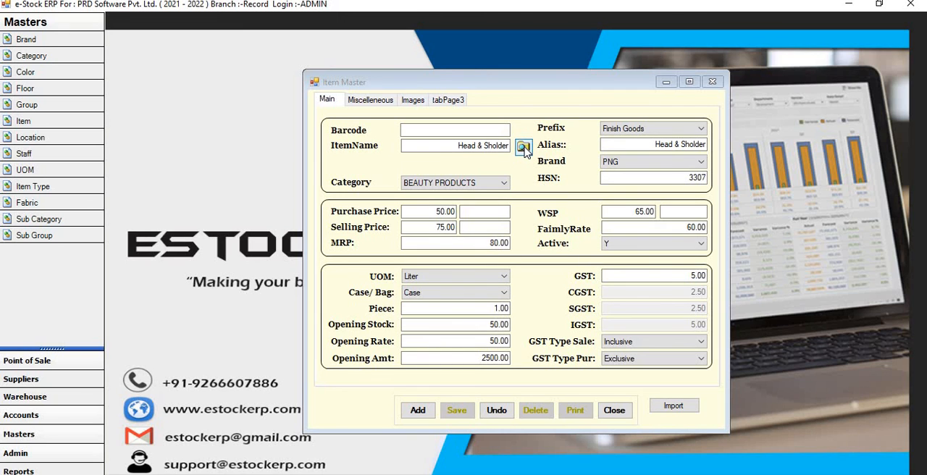
- Clear the Item Master form and view the list of saved items
{"action": "left_click", "coordinate": [497, 410]}
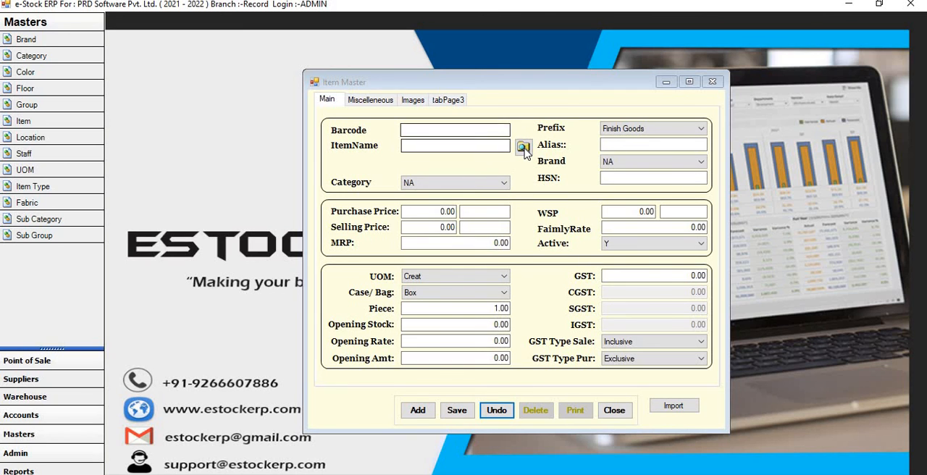
{"action": "left_click", "coordinate": [522, 148]}
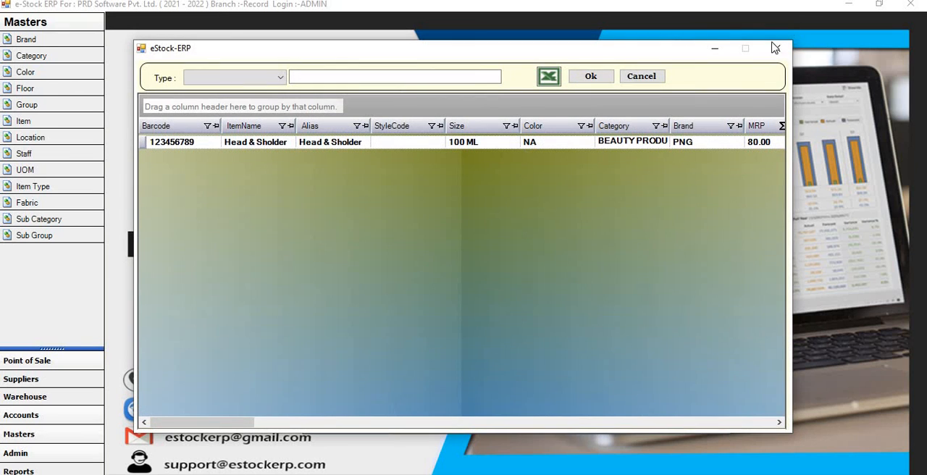
{"action": "left_click", "coordinate": [775, 47]}
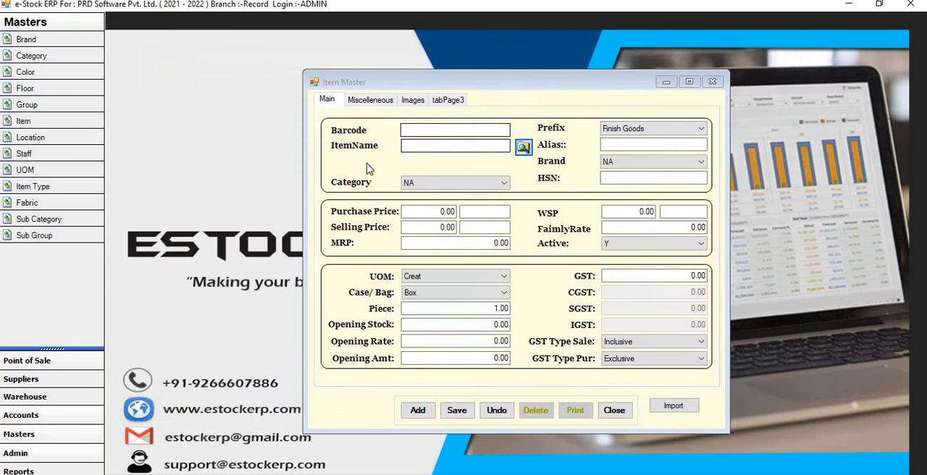
- Load the Head & Sholder record from the list of saved items for checking, and close the Item Master
{"action": "left_click", "coordinate": [523, 147]}
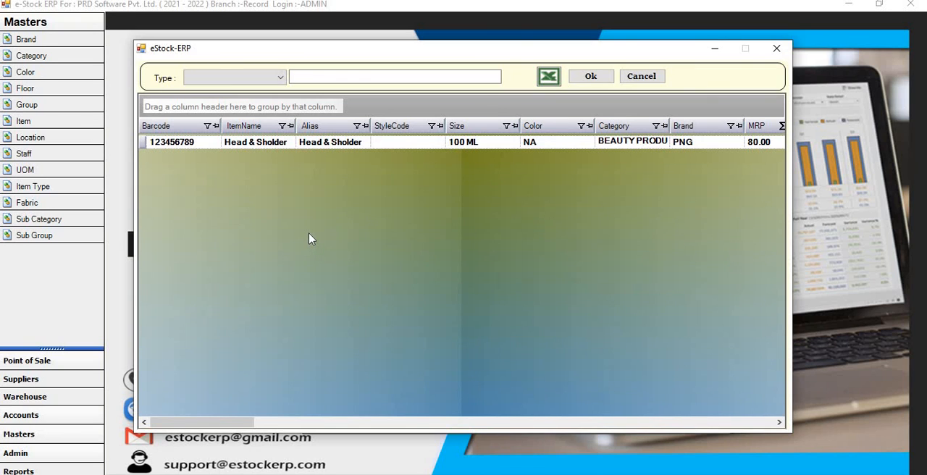
{"action": "left_click", "coordinate": [168, 148]}
{"action": "left_click", "coordinate": [591, 79]}
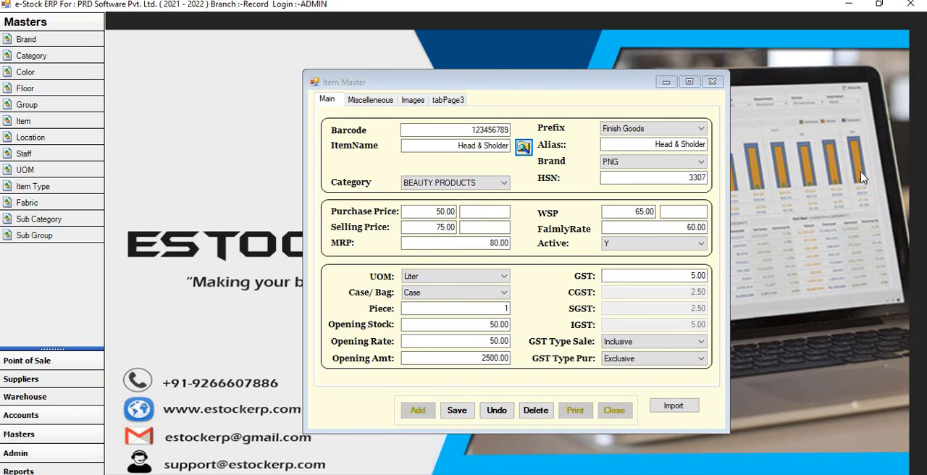
{"action": "left_click", "coordinate": [712, 81]}
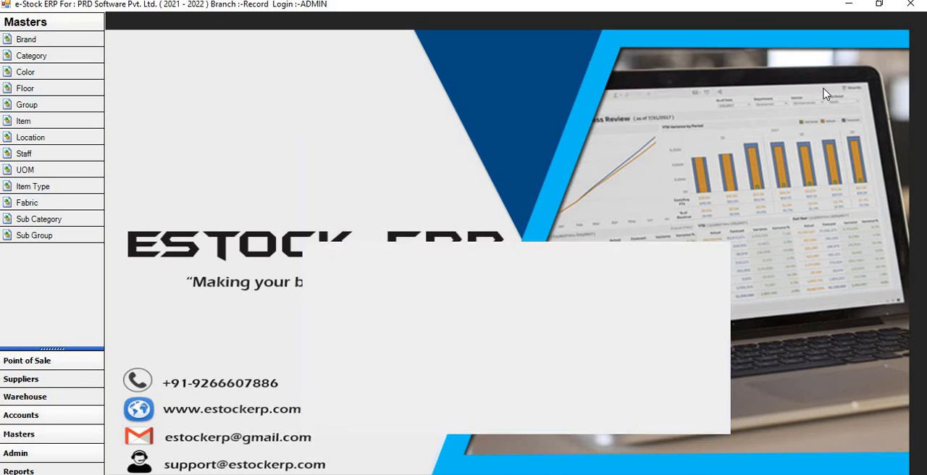